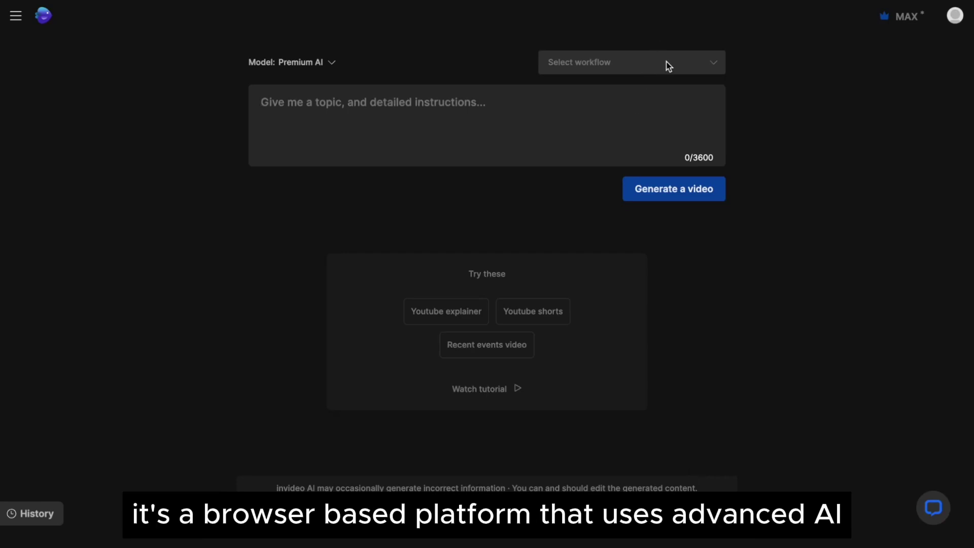
# - Choose the YouTube Shorts workflow from the Select workflow dropdown
pyautogui.click(713, 63)
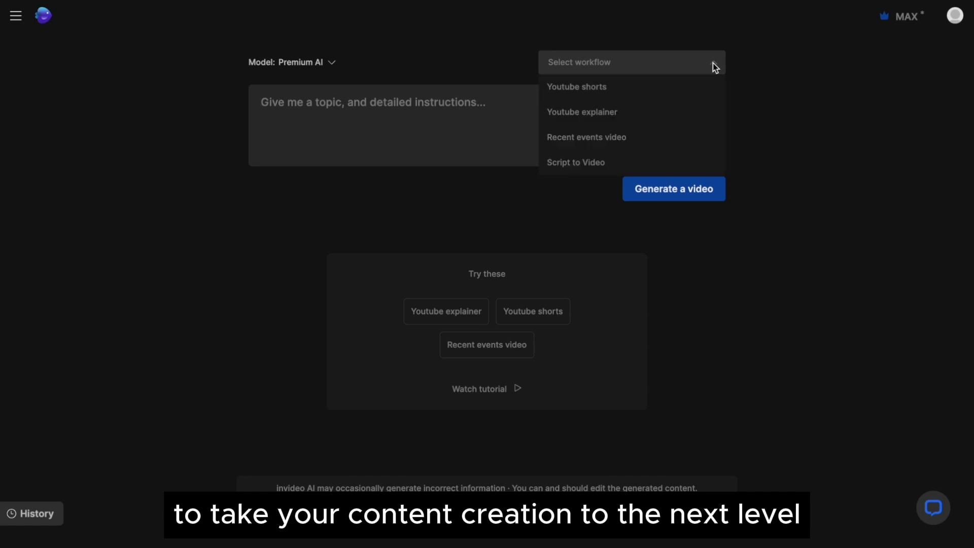
pyautogui.click(576, 89)
pyautogui.write('3 bizarre facts about ancient Rome. Use')
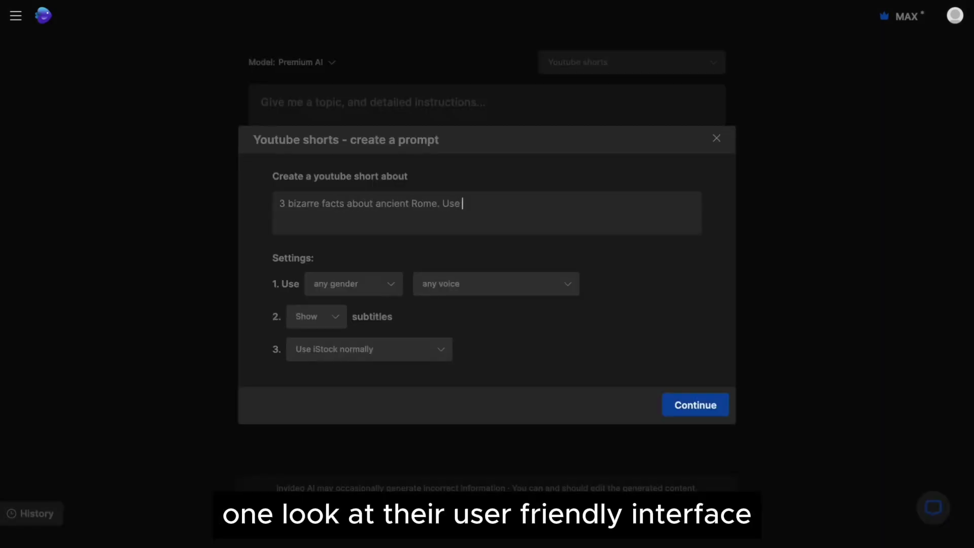
pyautogui.write('the title as the intro. Ma')
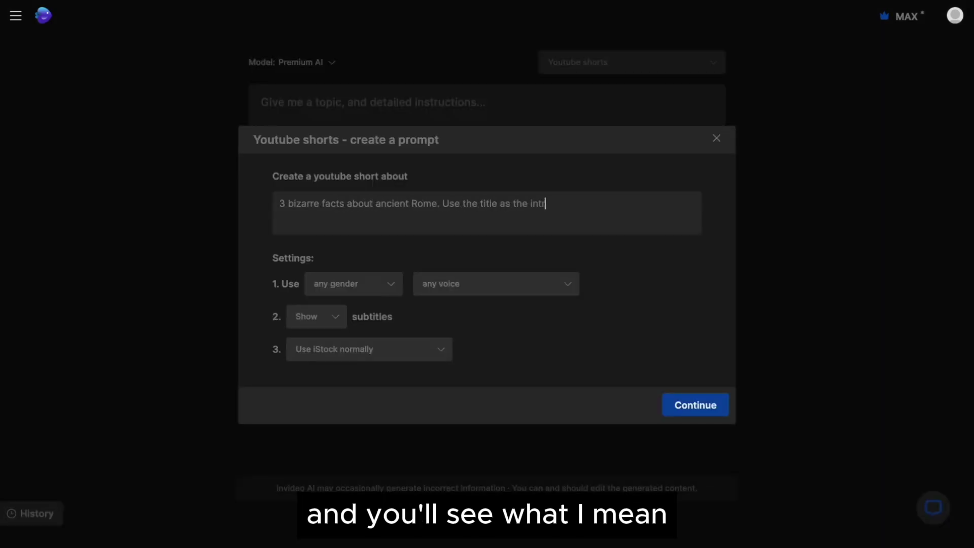
pyautogui.write('ke it energetic.')
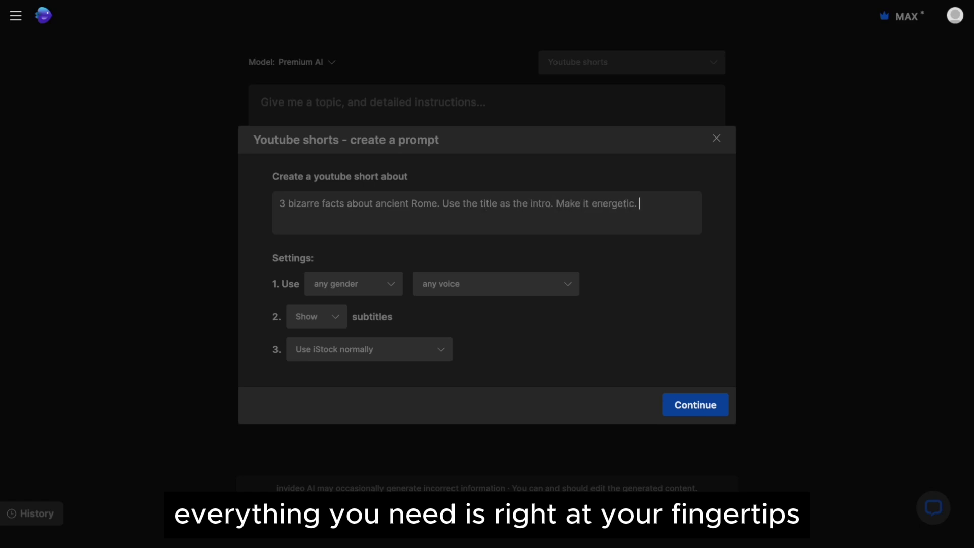
pyautogui.write(' Keep the script crisp. D')
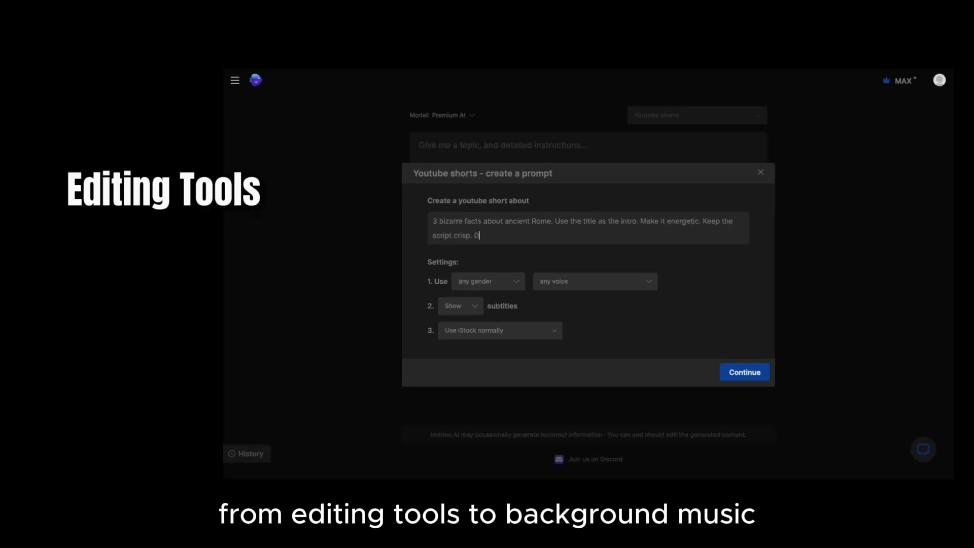
pyautogui.write("on't add a conclus")
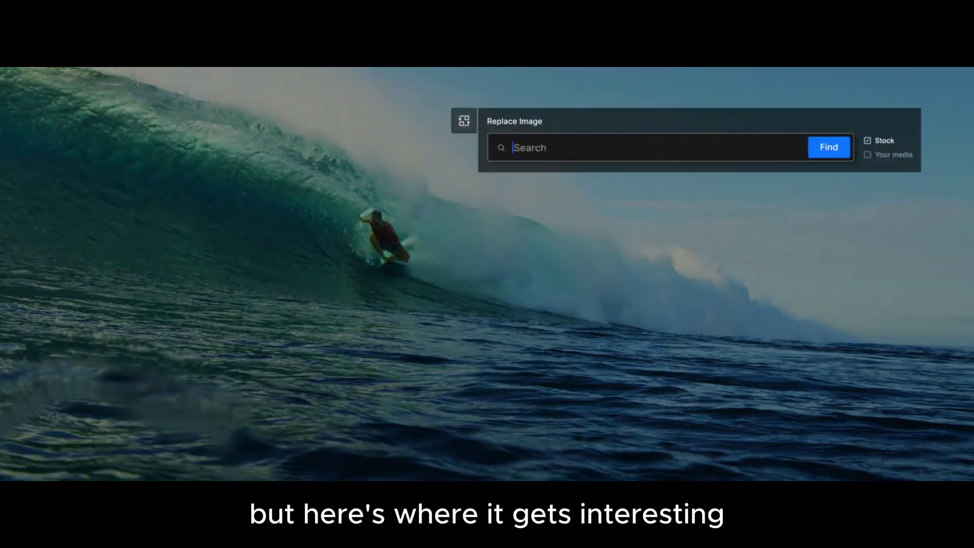
# - Search stock images for Underwater Sports and drag the surfing shot into the scene
pyautogui.click(829, 150)
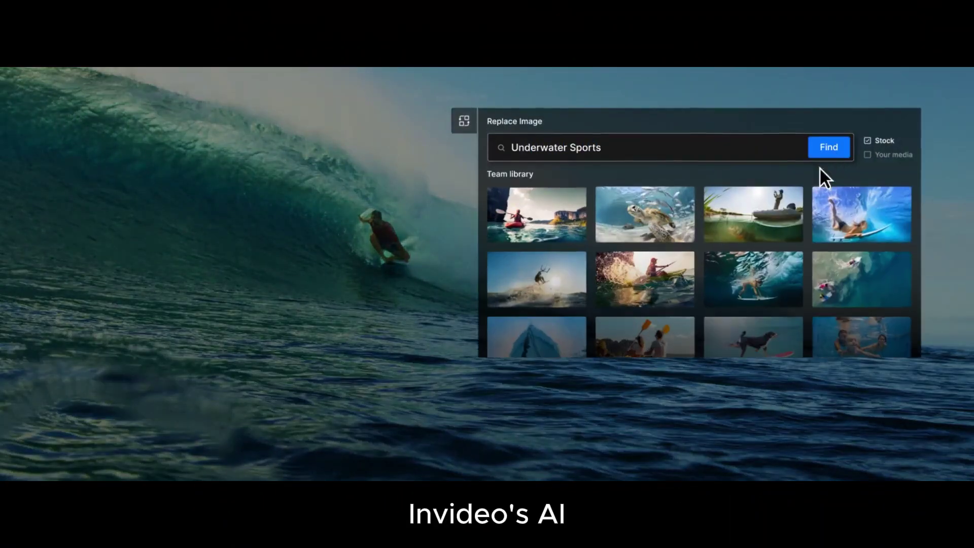
pyautogui.moveTo(753, 279); pyautogui.dragTo(487, 307)
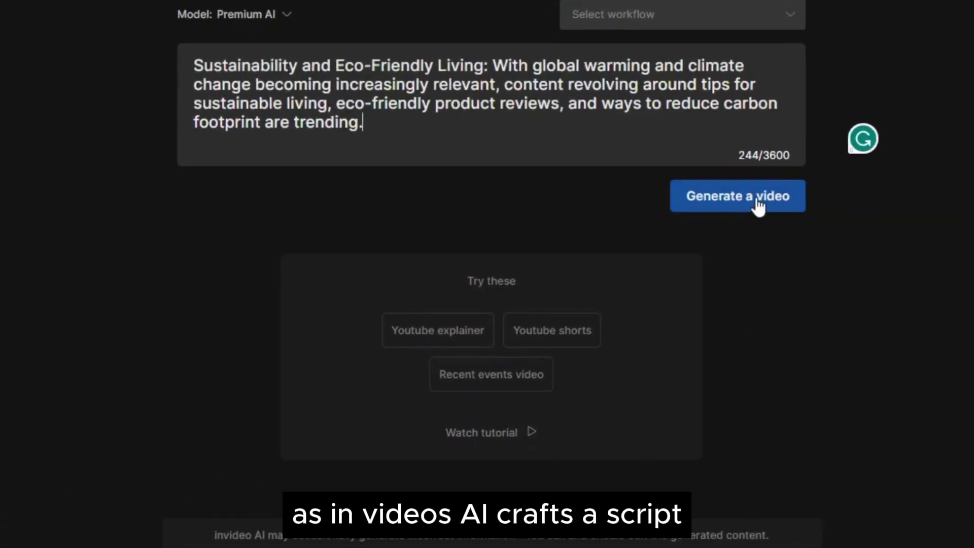
# - Generate the video from the Sustainability and Eco-Friendly Living prompt
pyautogui.click(753, 202)
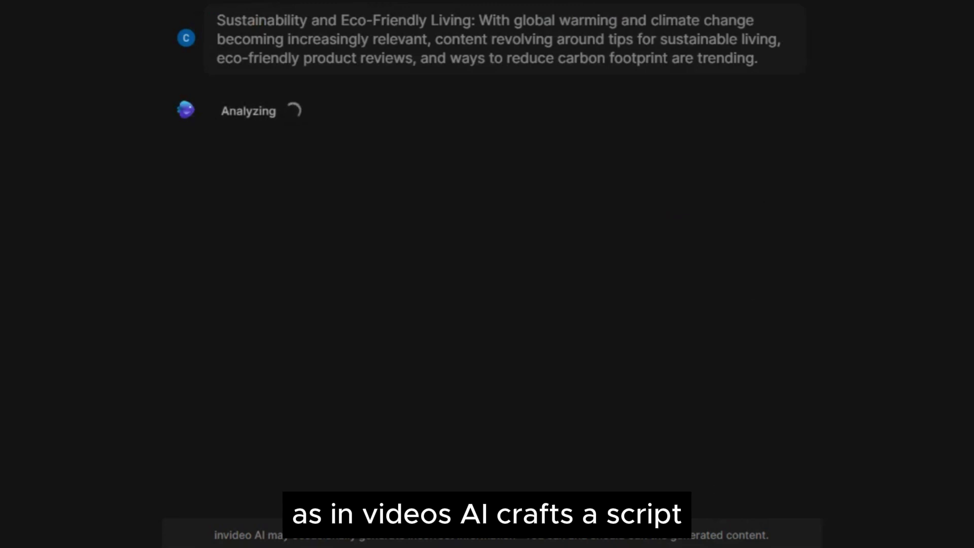